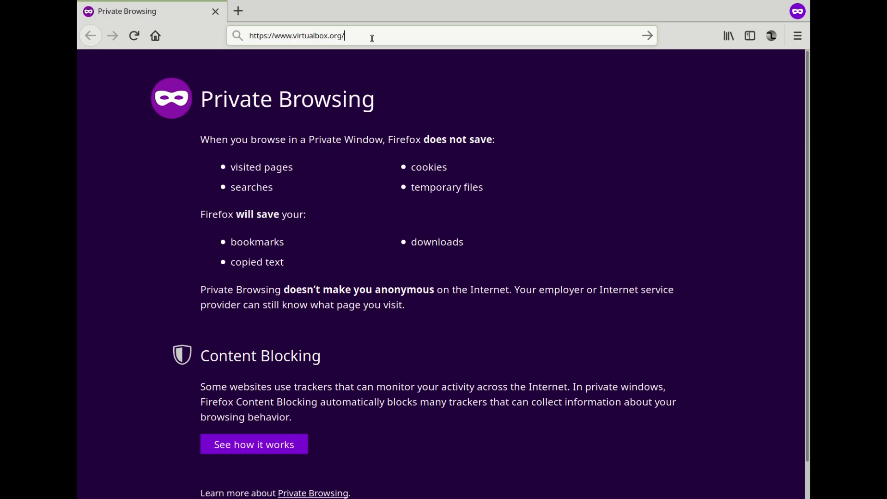
key("Return")
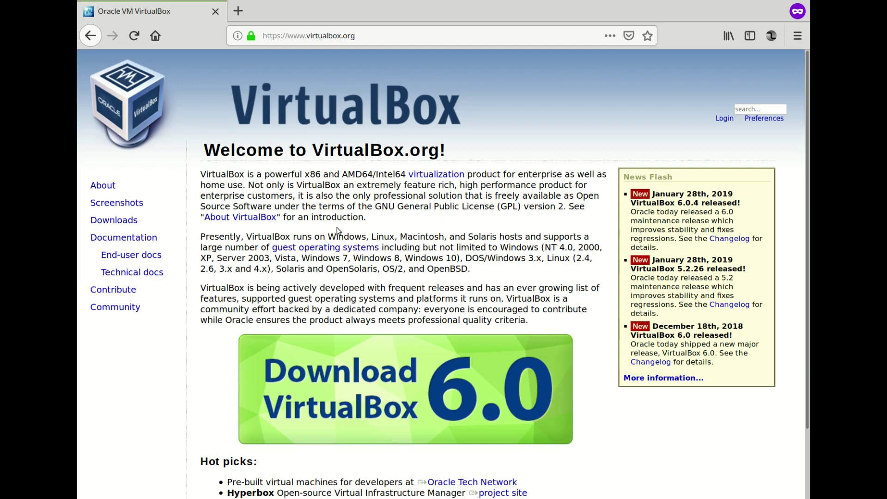
scroll(459, 238, "down", 2)
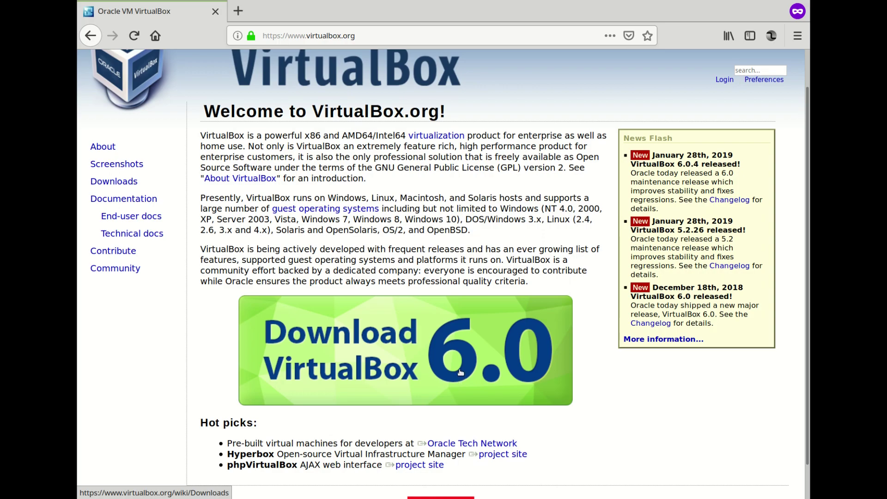
left_click(386, 322)
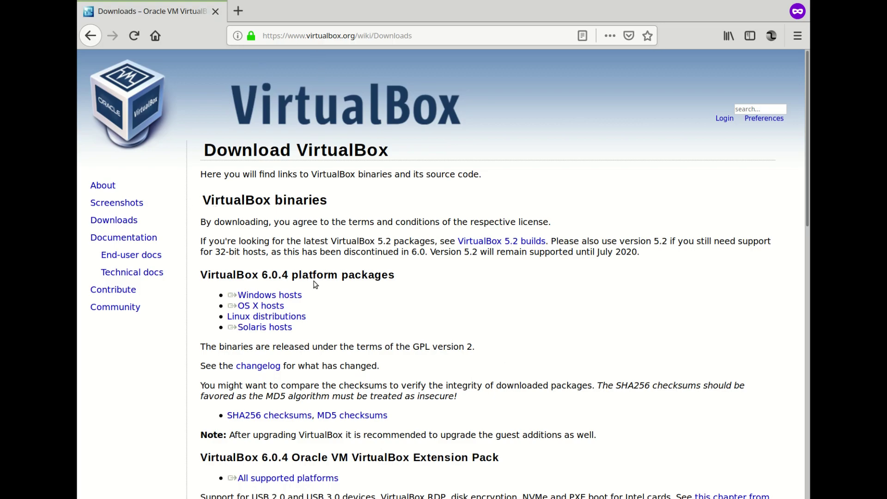
Step: Download the VirtualBox 6.0.4 Linux host package for Ubuntu 18.04 / 18.10 / Debian 10
left_click_drag(189, 280, 255, 278)
left_click(227, 278)
mouse_move(266, 296)
left_mouse_down()
mouse_move(254, 308)
mouse_move(257, 297)
left_mouse_up()
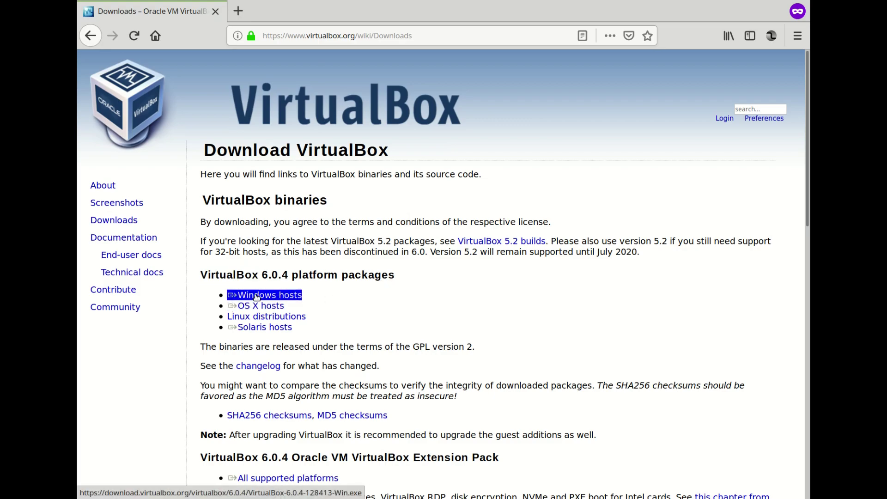
left_click(285, 318)
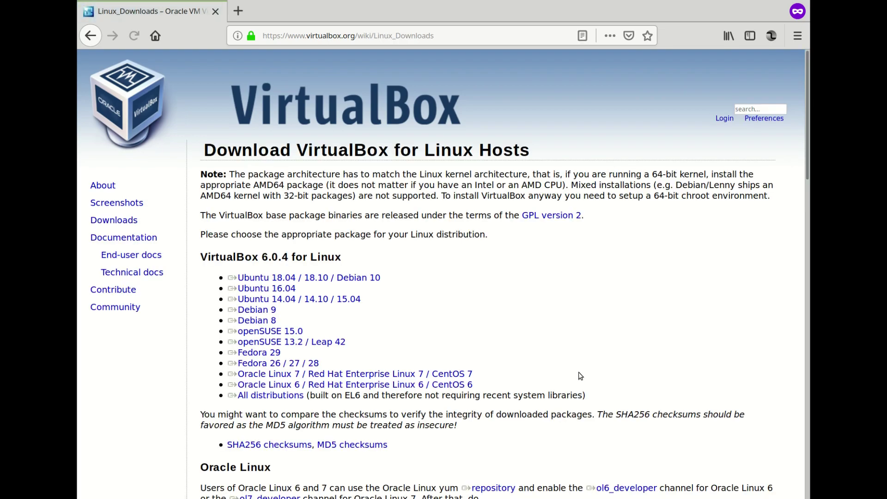
scroll(566, 323, "down", 3)
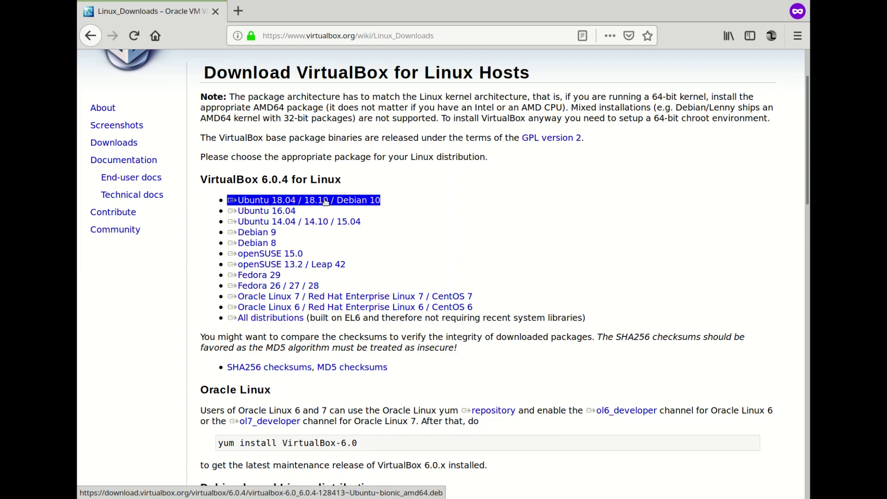
left_click(292, 202)
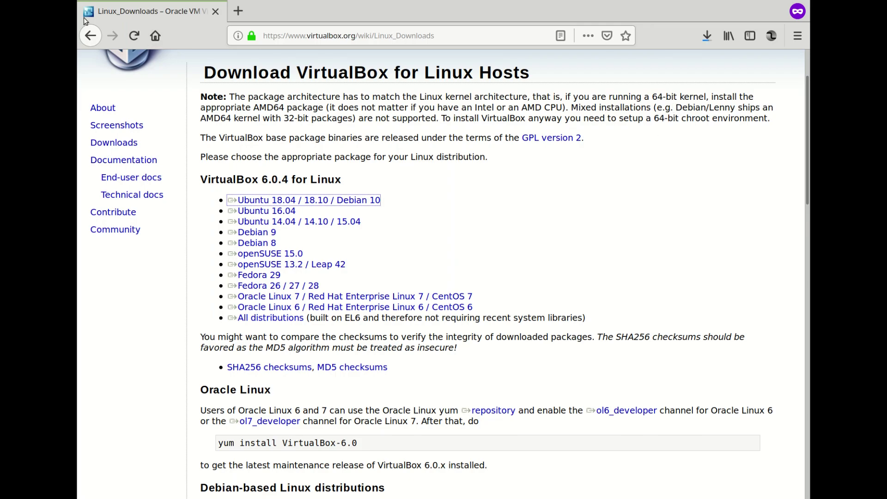
Step: Return to the main downloads page and download the VirtualBox 6.0.4 Extension Pack for all supported platforms
left_click(90, 35)
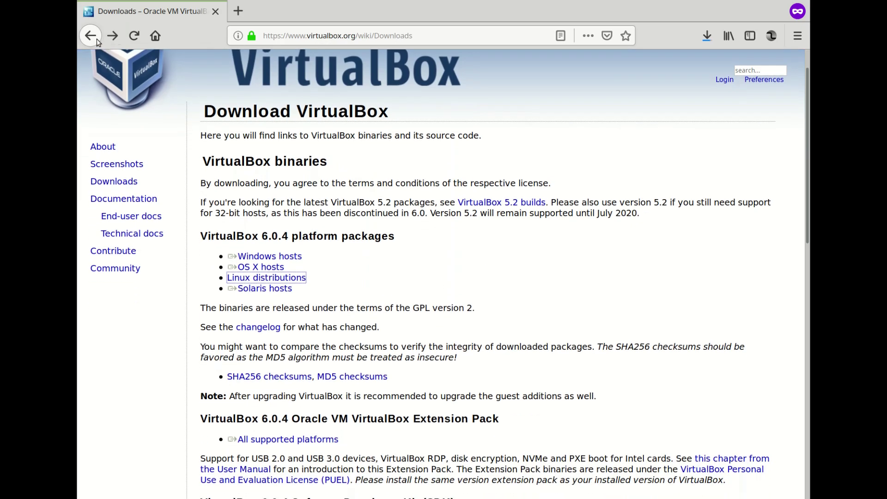
scroll(455, 348, "down", 3)
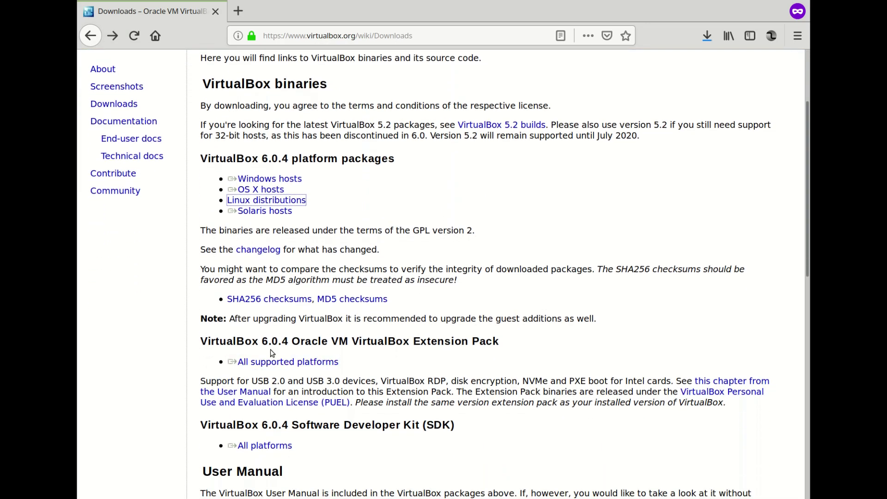
triple_click(387, 344)
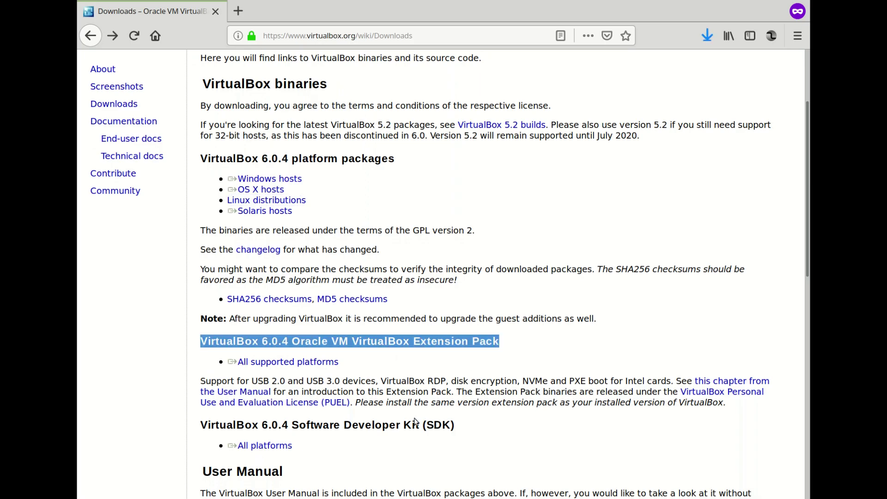
left_click(307, 364)
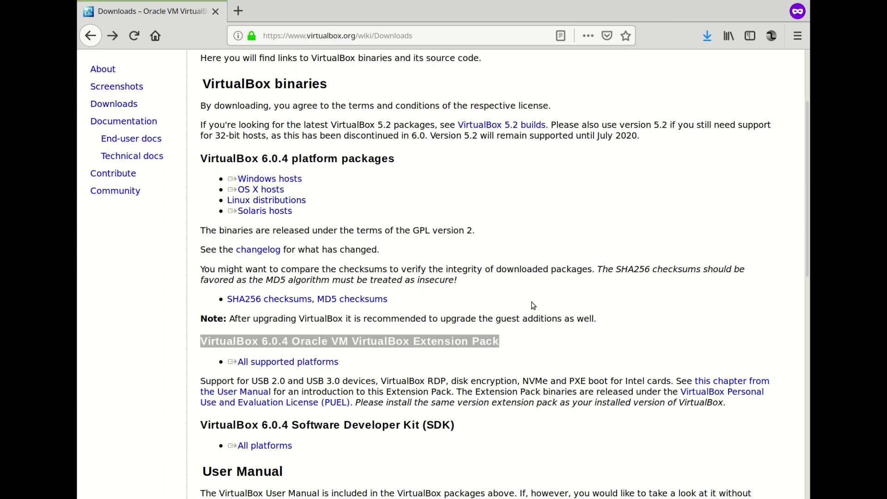
left_click(561, 135)
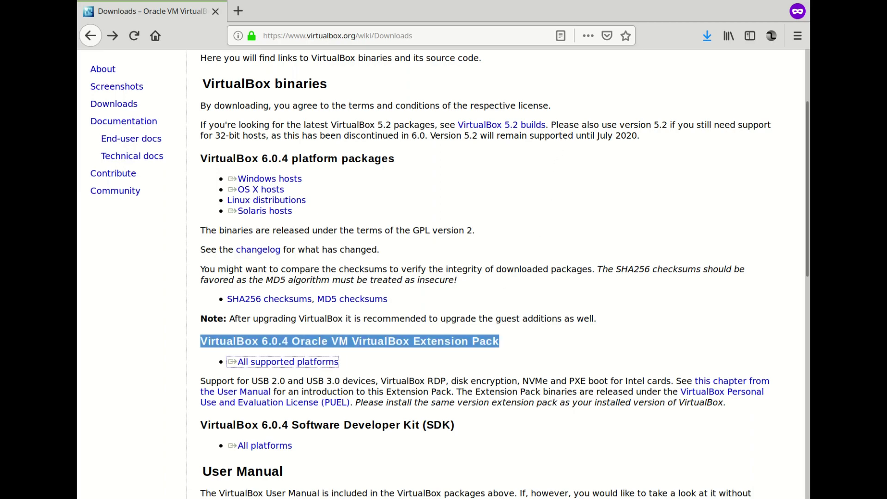
key("alt+Tab")
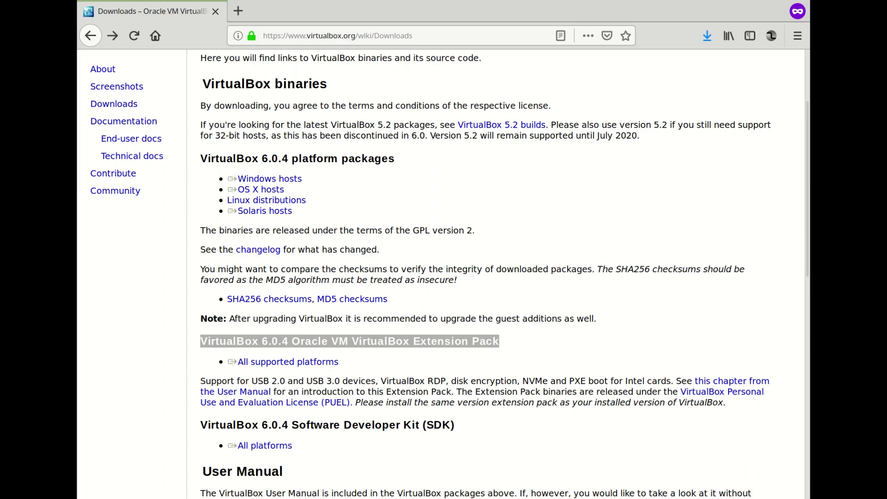
key("alt+Tab")
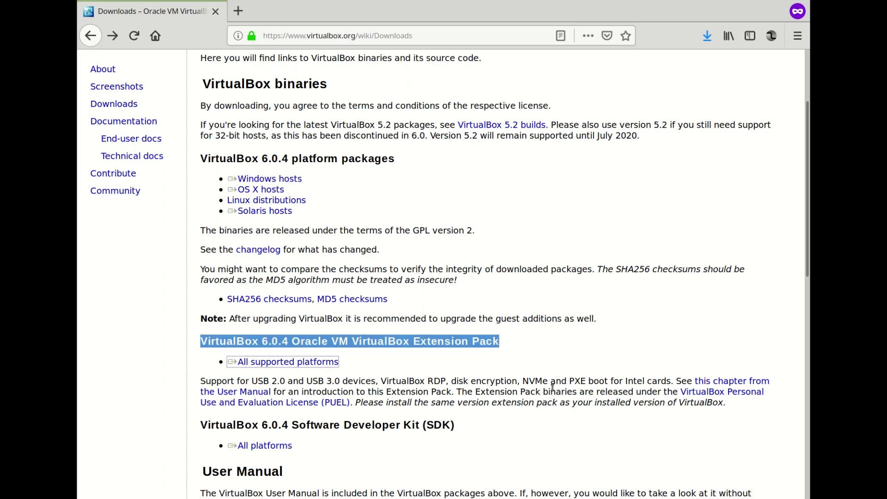
left_click(434, 341)
double_click(435, 341)
left_click_drag(511, 345, 414, 342)
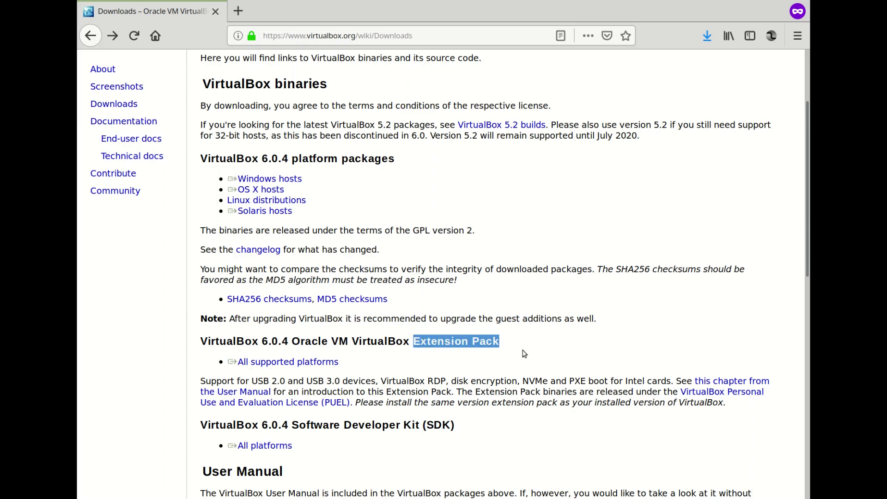
left_click(564, 354)
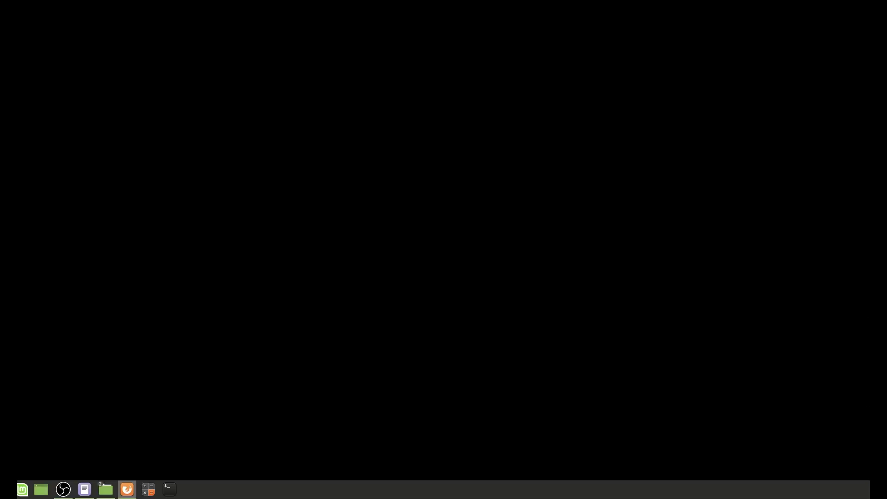
Step: Find Oracle VM VirtualBox among the installed applications, launch it and reposition its manager window
left_click(19, 491)
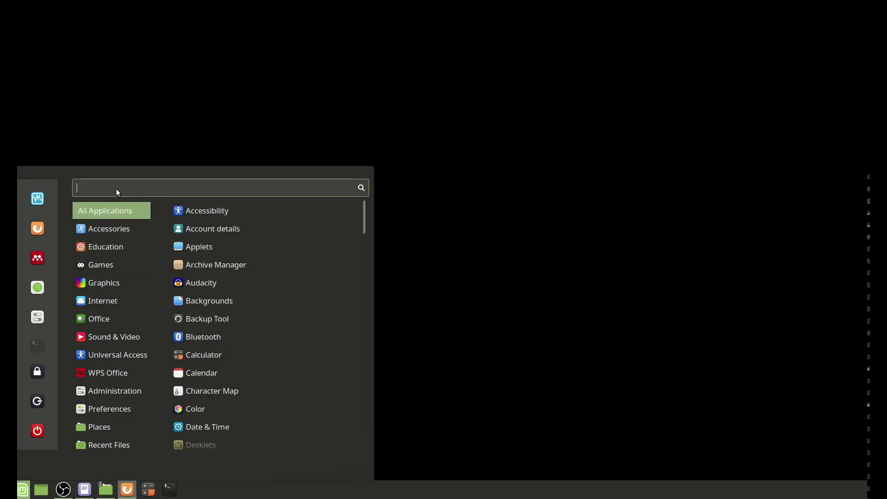
type("virt")
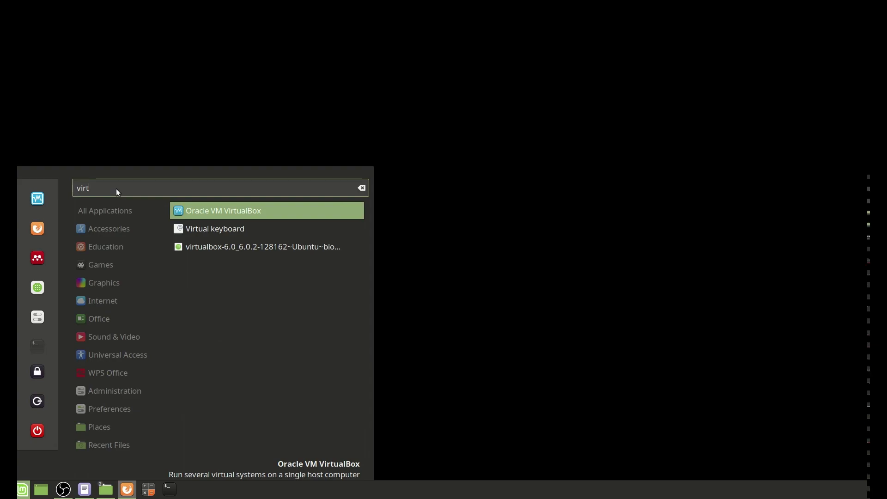
left_click(37, 202)
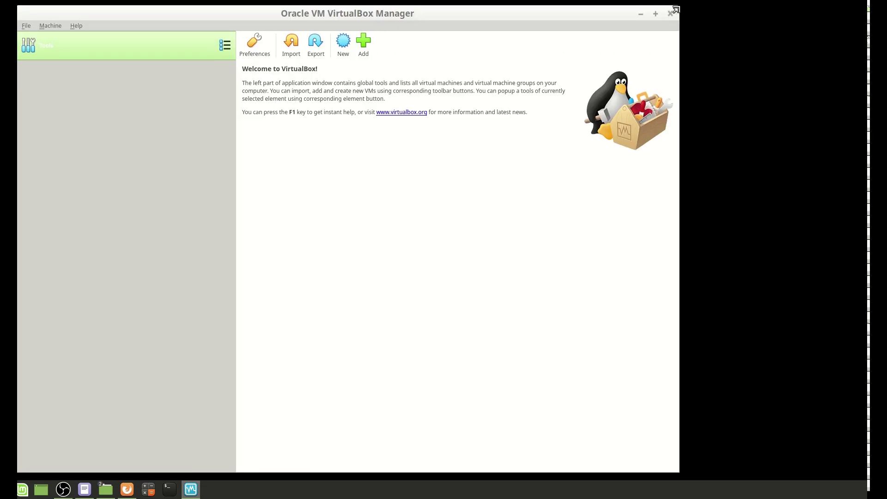
left_click_drag(510, 8, 521, 8)
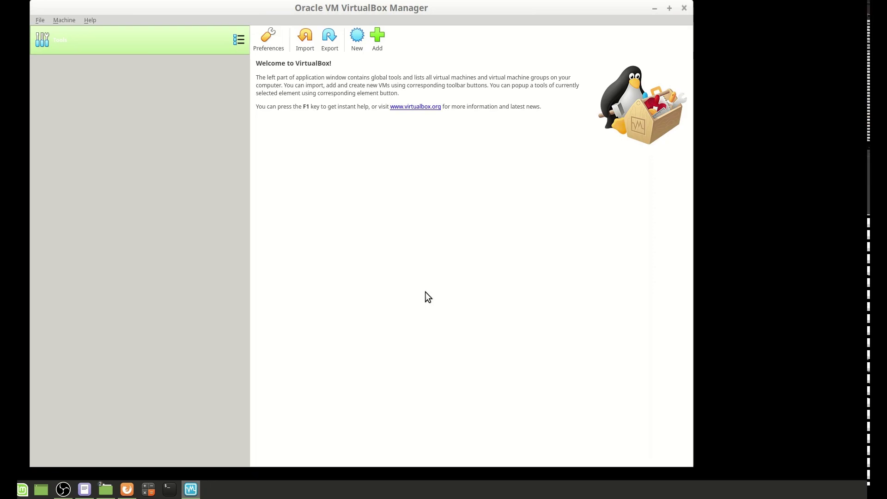
Step: In the VirtualBox preferences, set the default machine folder to a folder named VirtualBox in the home directory
left_click(40, 20)
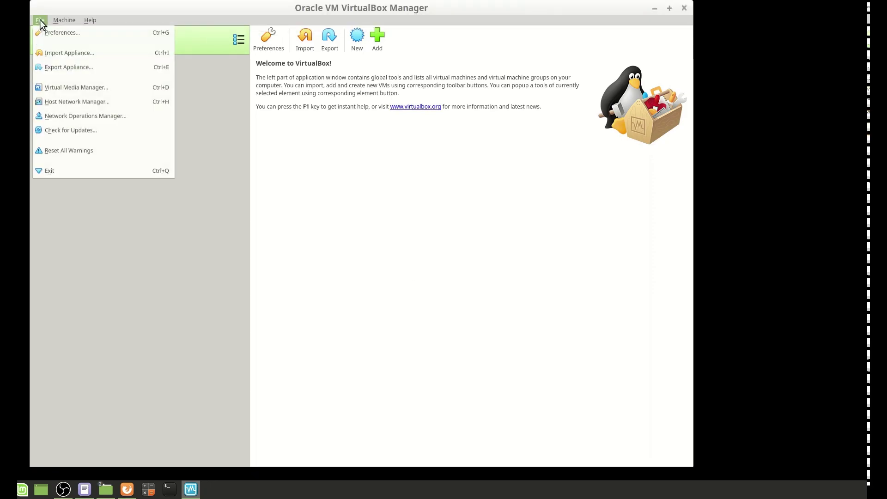
left_click(45, 33)
left_click(448, 152)
key("Delete")
key("Delete")
key("Delete")
key("Delete")
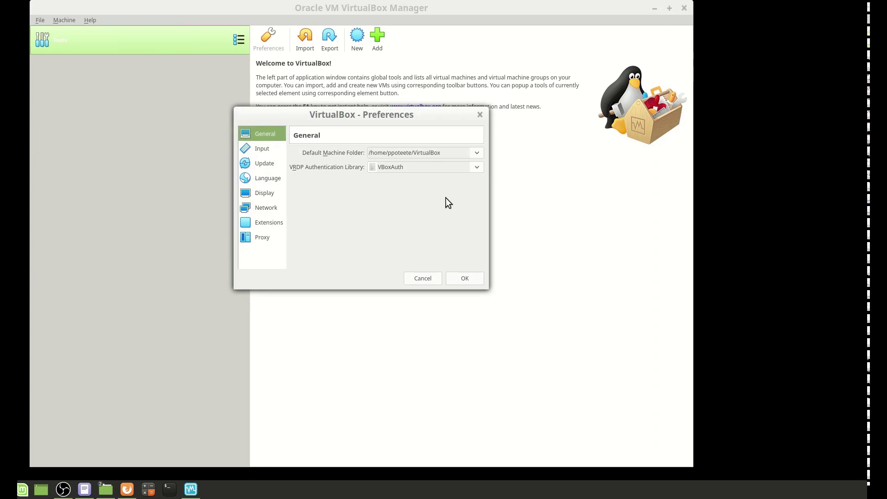
type("V")
key("BackSpace")
Step: Turn off the automatic check for updates and look over the language, display and NAT network preferences
left_click(275, 149)
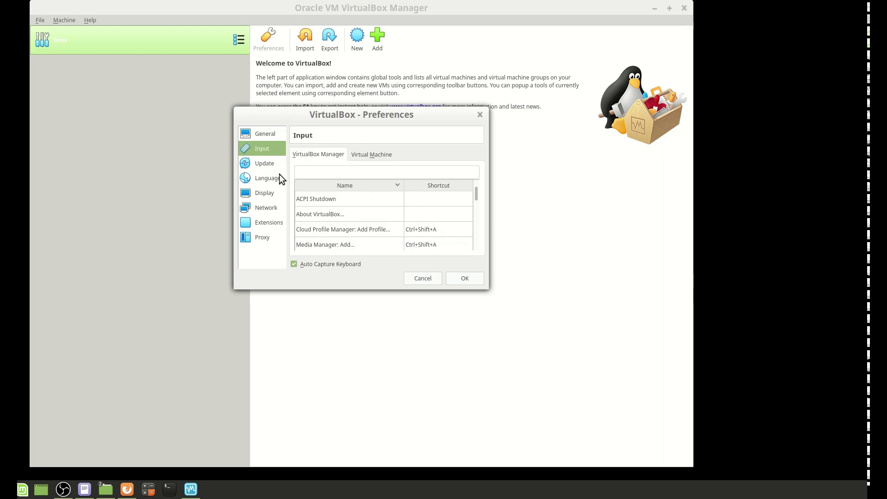
left_click(273, 166)
left_click(331, 153)
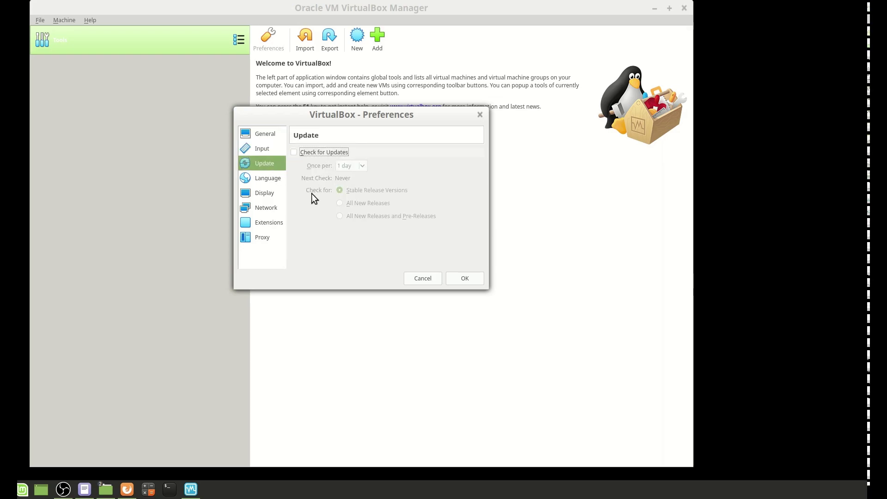
left_click(262, 176)
left_click(267, 195)
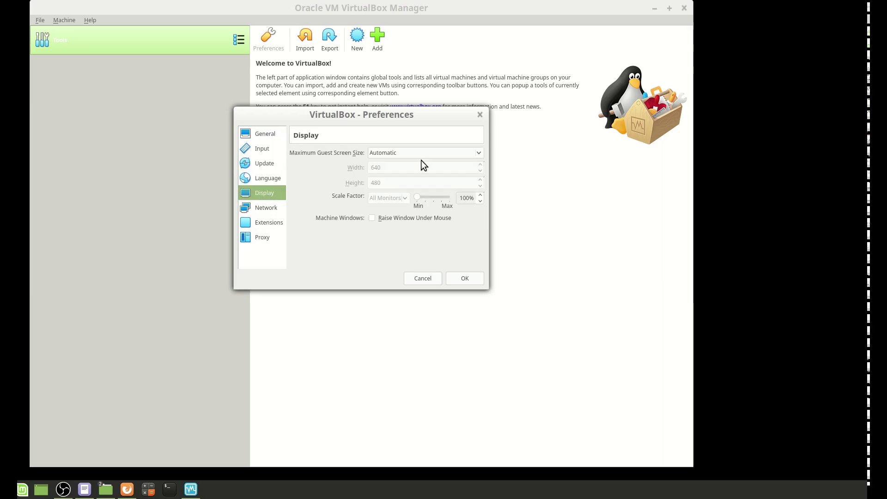
left_click(257, 209)
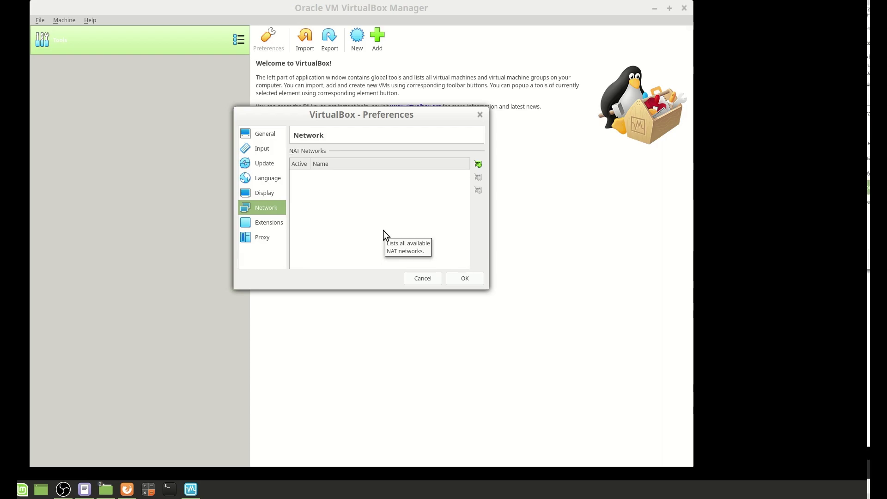
Step: Add the extension package Oracle_VM_VirtualBox_Extension_Pack-6.0.2.vbox-extpack from the Downloads folder and start its installation
left_click(270, 223)
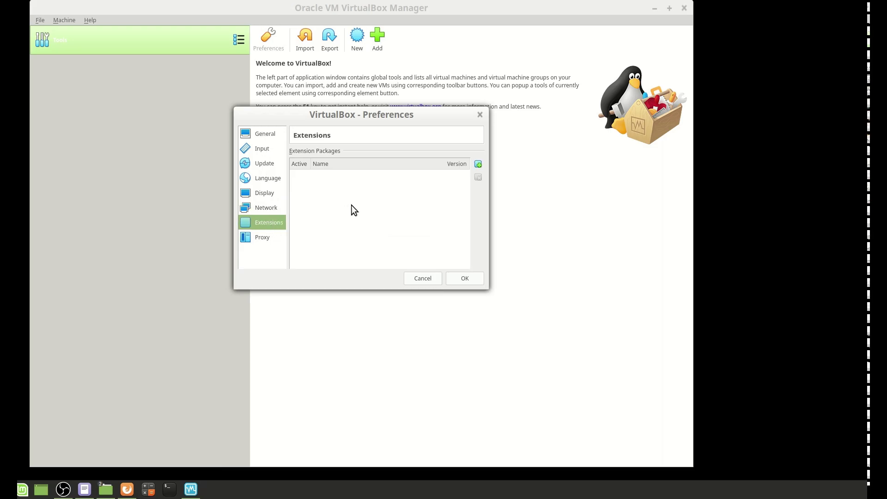
left_click(478, 165)
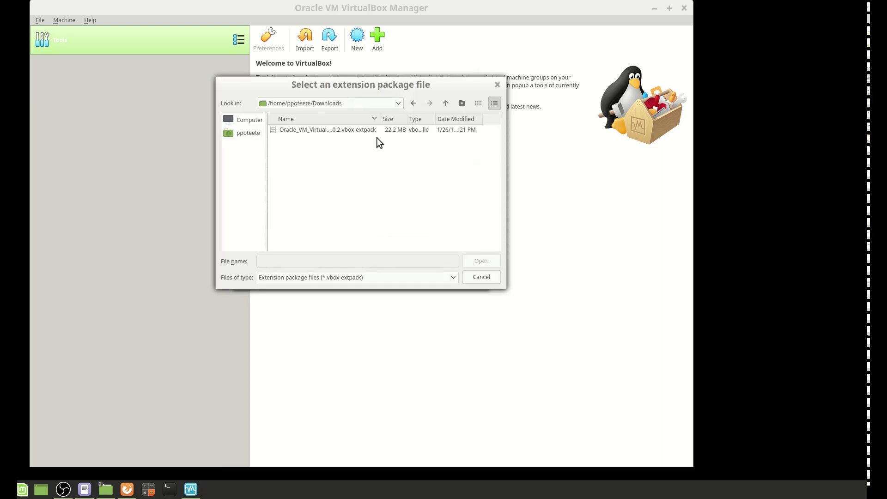
left_click(330, 130)
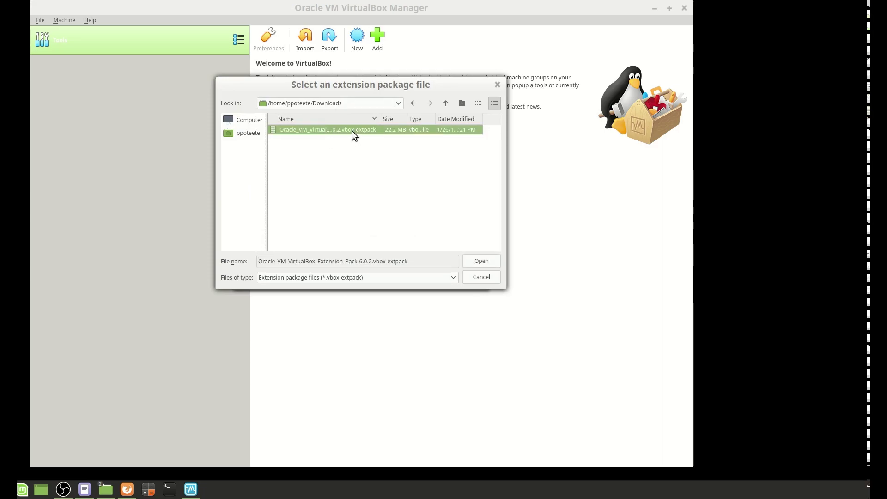
left_click(482, 260)
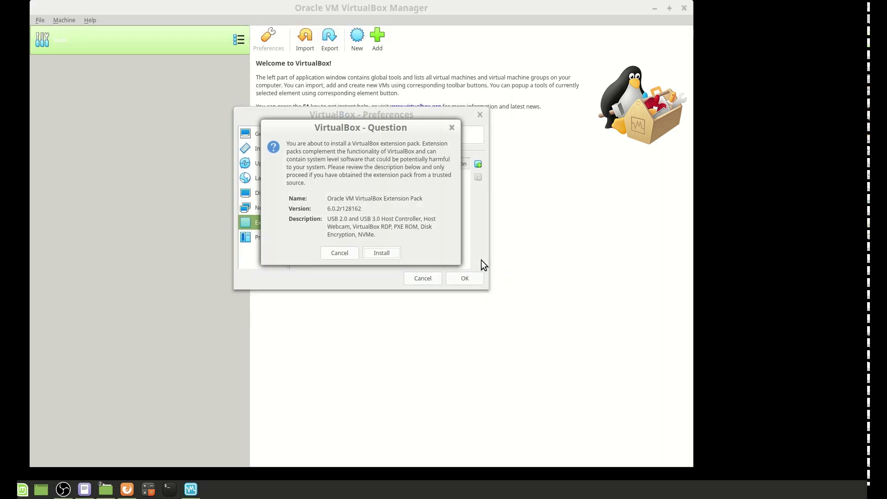
left_click(385, 254)
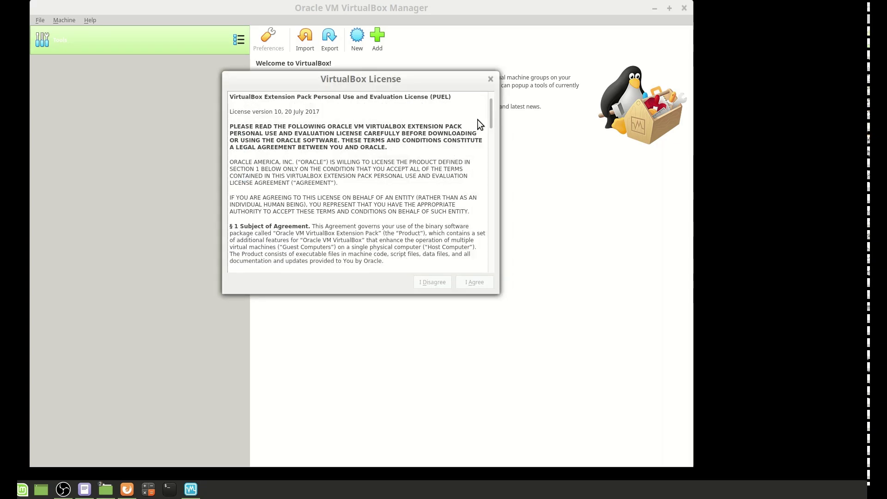
Step: Accept the extension pack license, authenticate with the account password to complete the installation, and save the preferences
left_click_drag(489, 104, 493, 260)
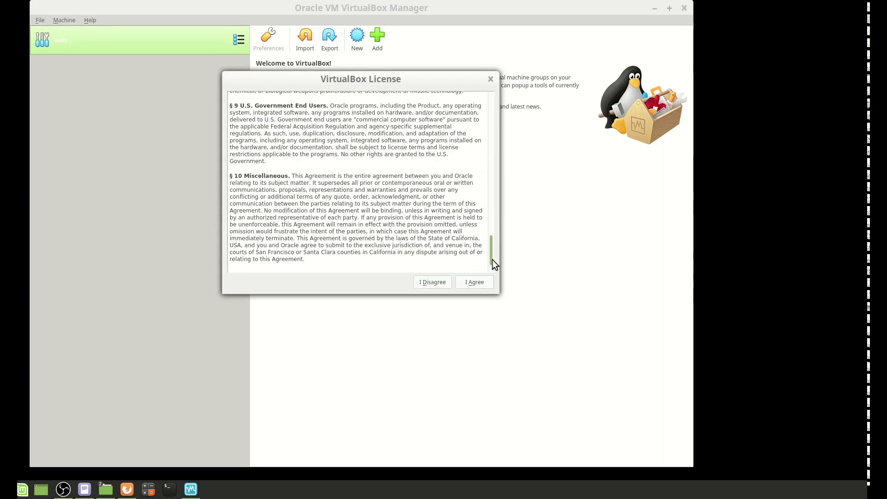
left_click(474, 282)
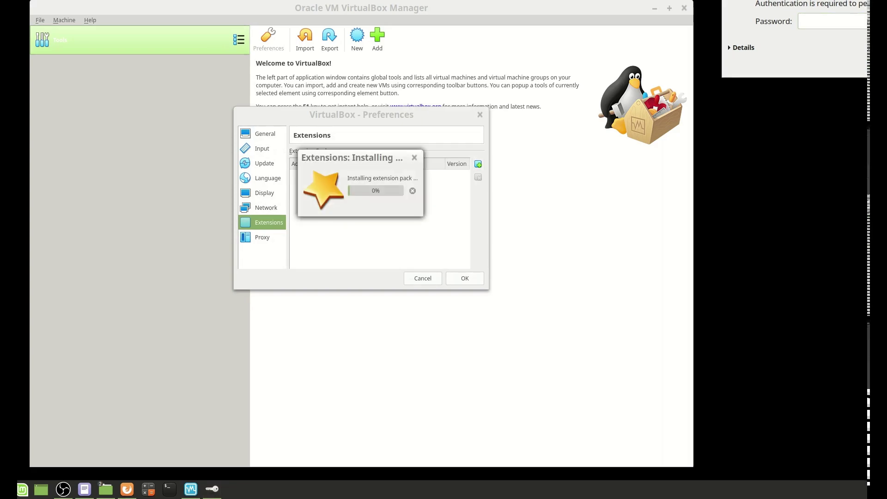
type("*****")
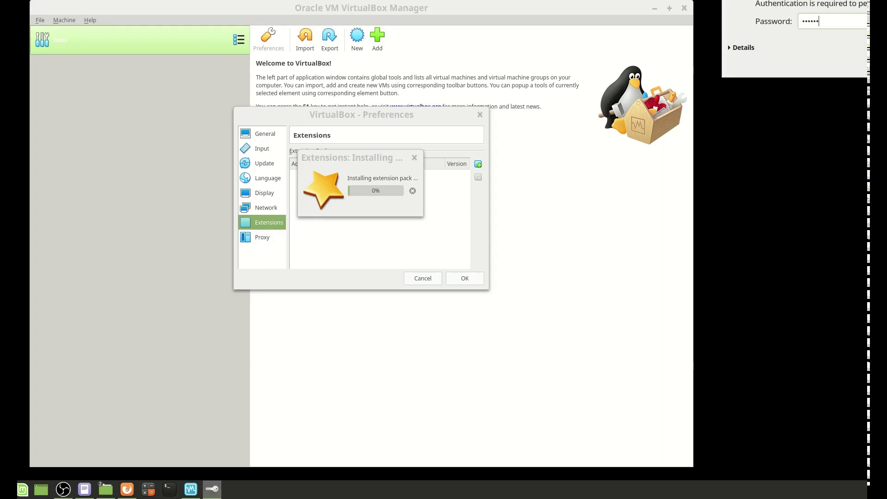
key("Return")
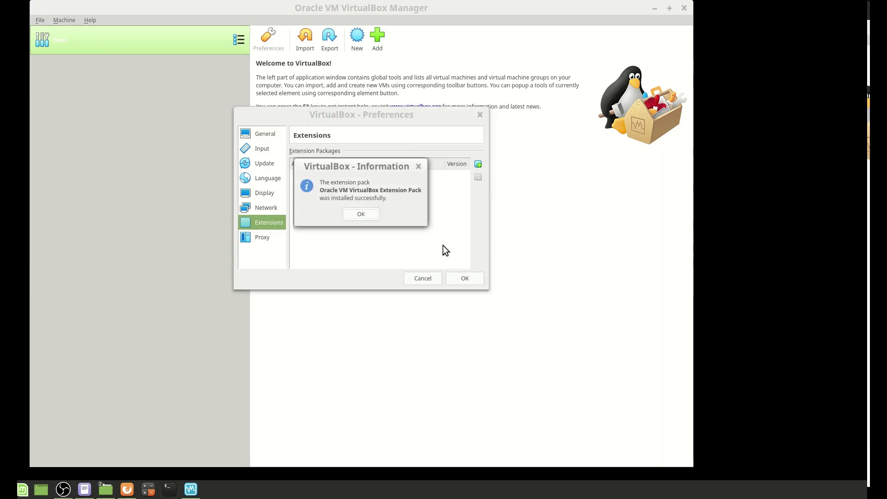
left_click(366, 214)
left_click(465, 278)
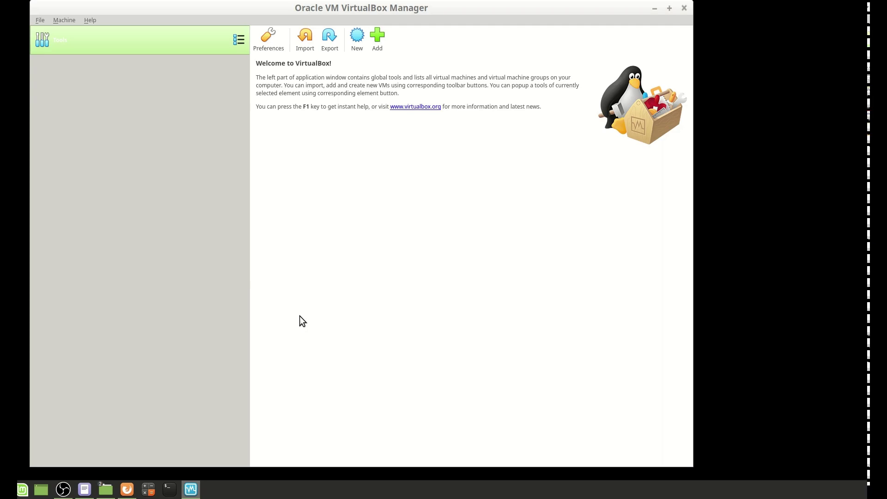
Step: Open the About VirtualBox information to check the installed version
left_click(88, 21)
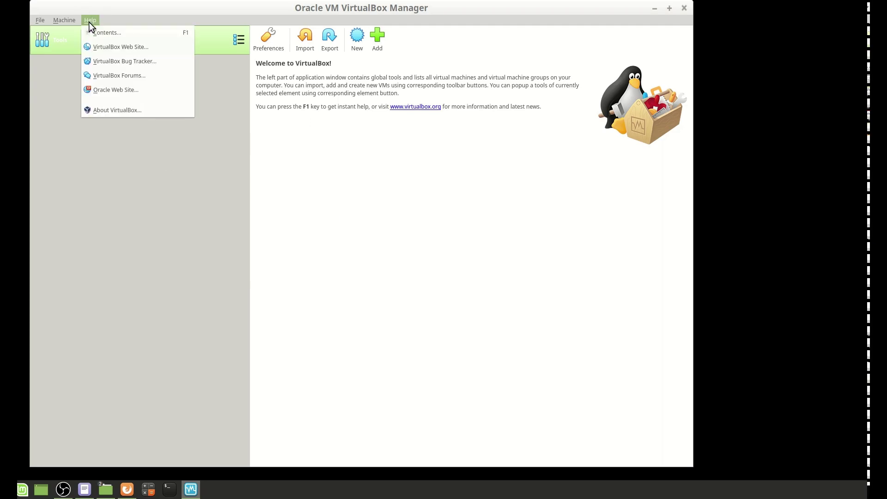
left_click(113, 108)
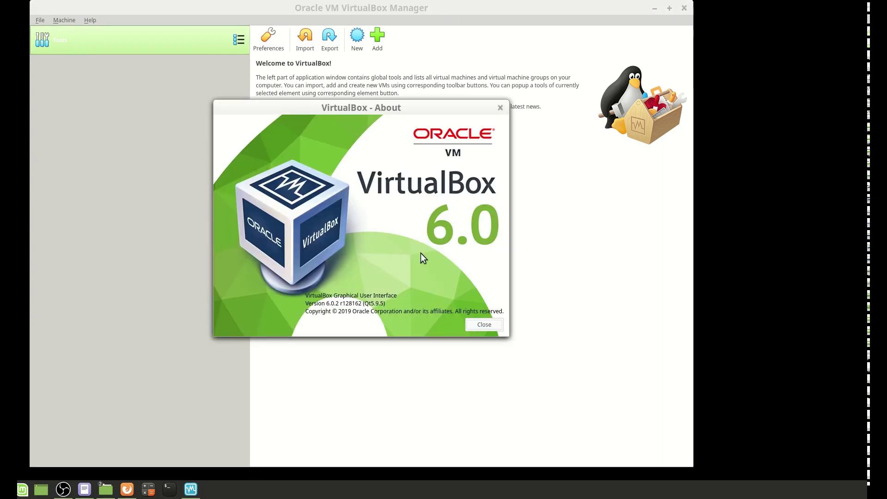